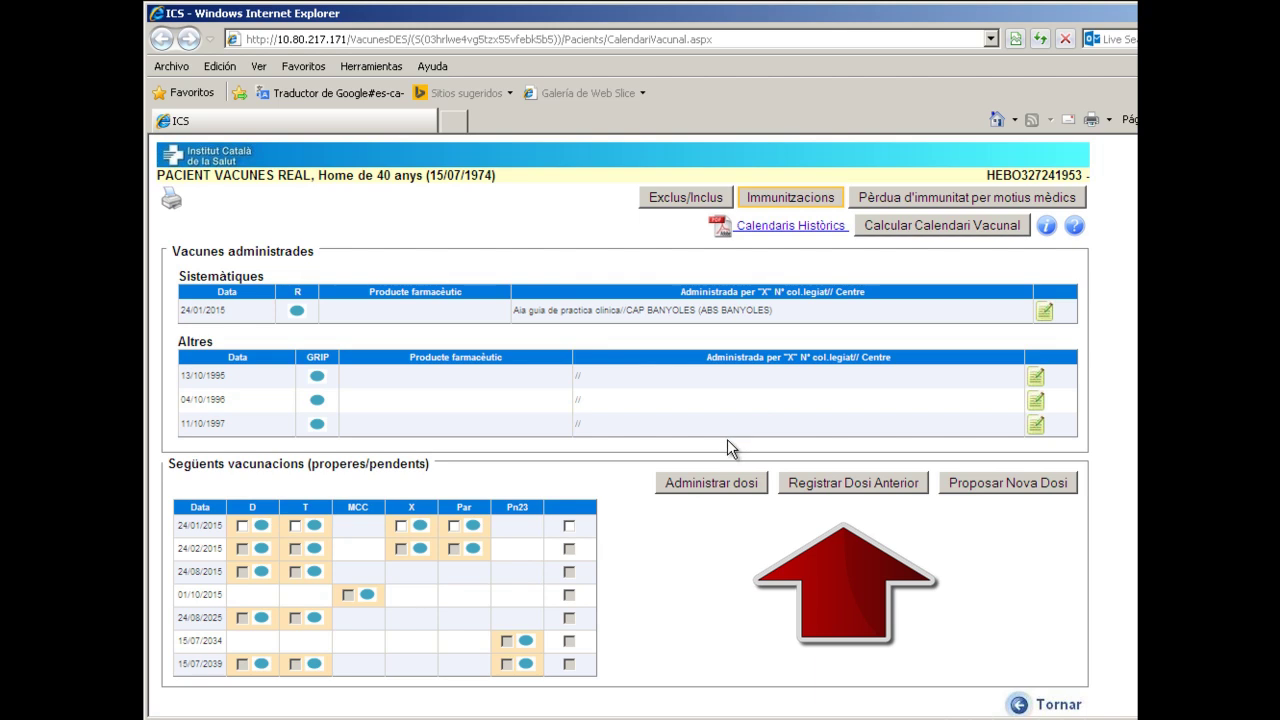
# Start registering a previous Diftèria and Tètanus dose dated 01/01/2010, marking that the patient confirms receiving it at another centre
pyautogui.click(840, 480)
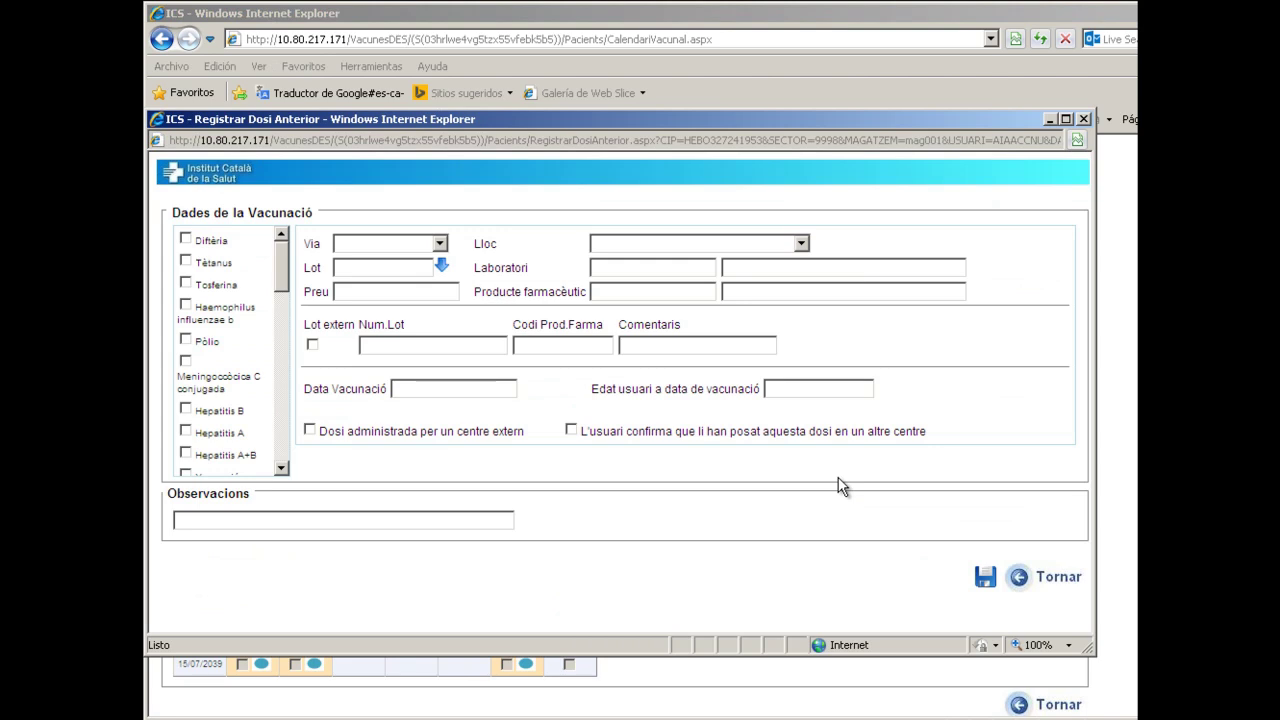
pyautogui.click(190, 238)
pyautogui.click(186, 261)
pyautogui.click(412, 386)
pyautogui.write('01012010')
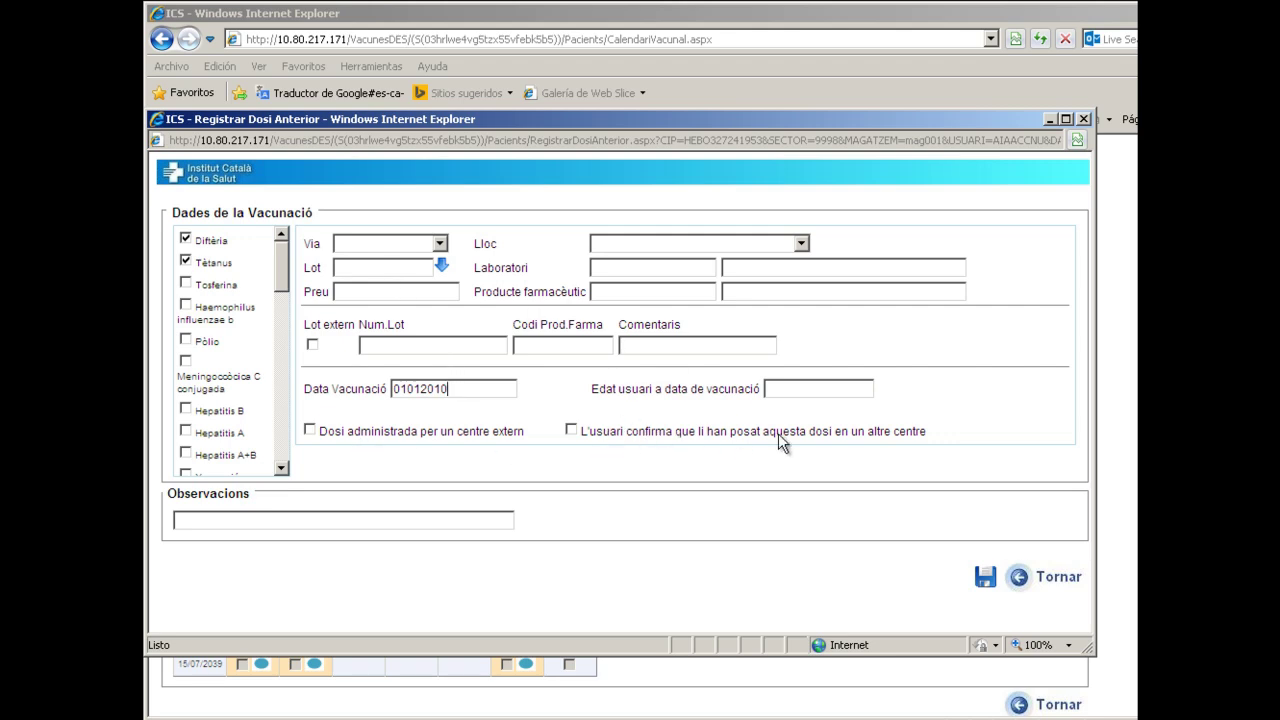
pyautogui.click(578, 430)
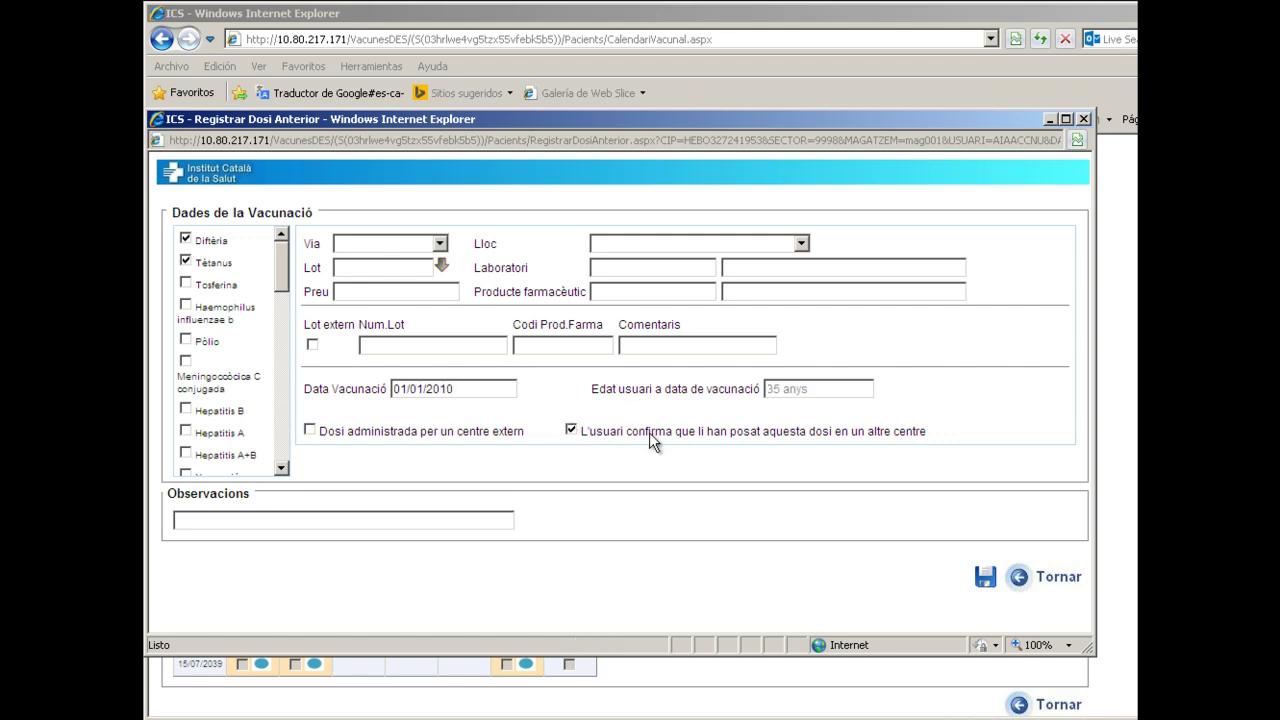
# Save and confirm the 01/01/2010 dose registration, and dismiss the confirmation dialog
pyautogui.click(983, 576)
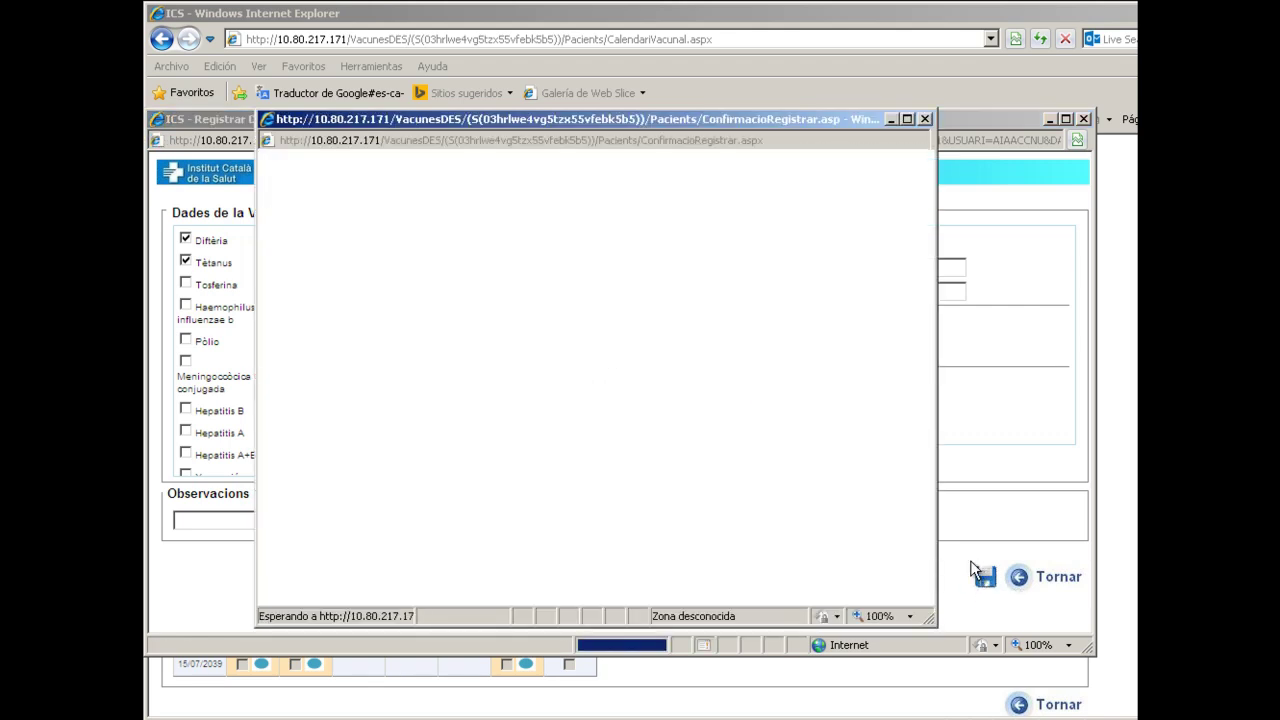
pyautogui.rightClick(529, 478)
pyautogui.click(548, 527)
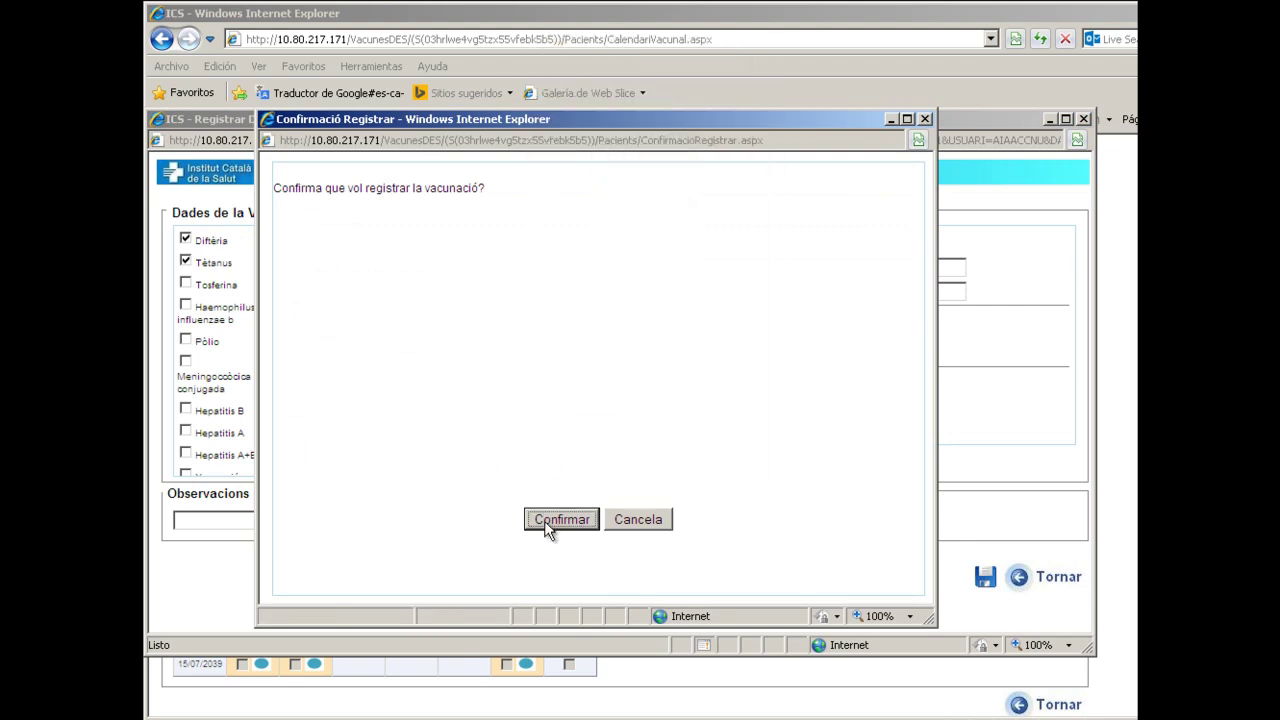
pyautogui.click(549, 526)
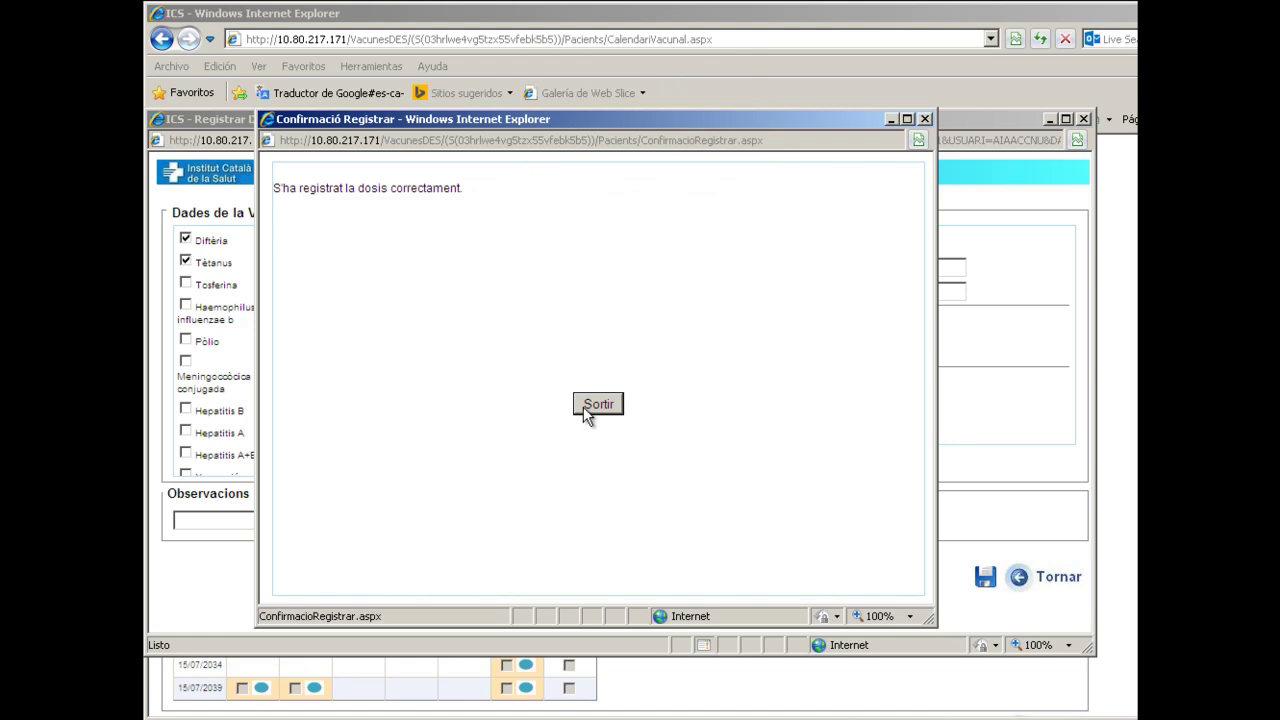
pyautogui.click(585, 406)
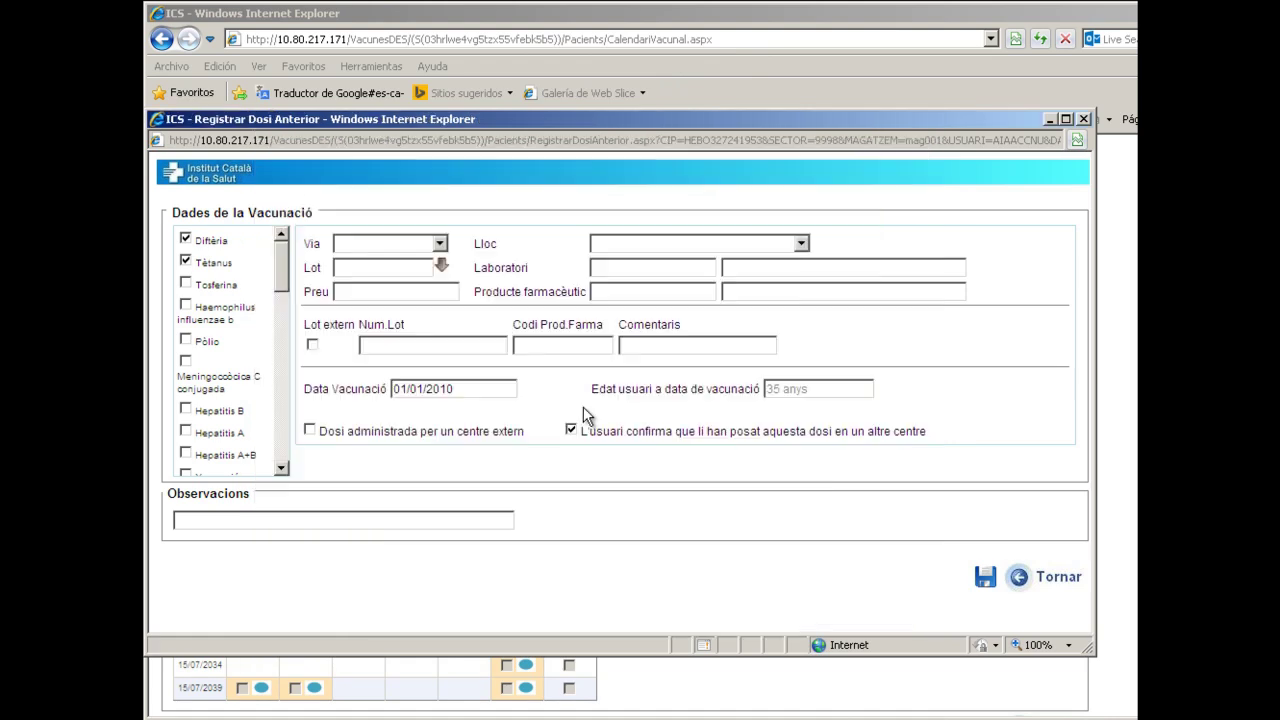
# Register a second previous Diftèria and Tètanus dose with the vaccination date 01/02/2010
pyautogui.click(428, 388)
pyautogui.press('BackSpace')
pyautogui.write('2')
pyautogui.click(986, 578)
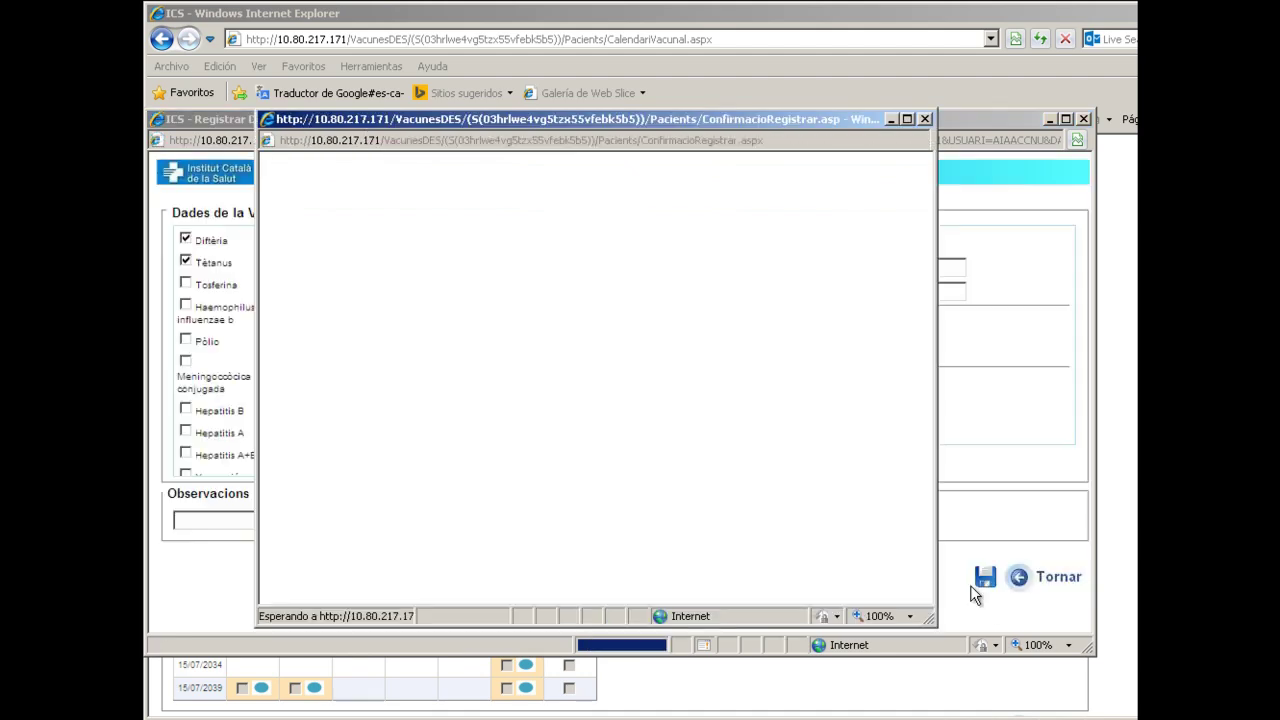
pyautogui.click(578, 526)
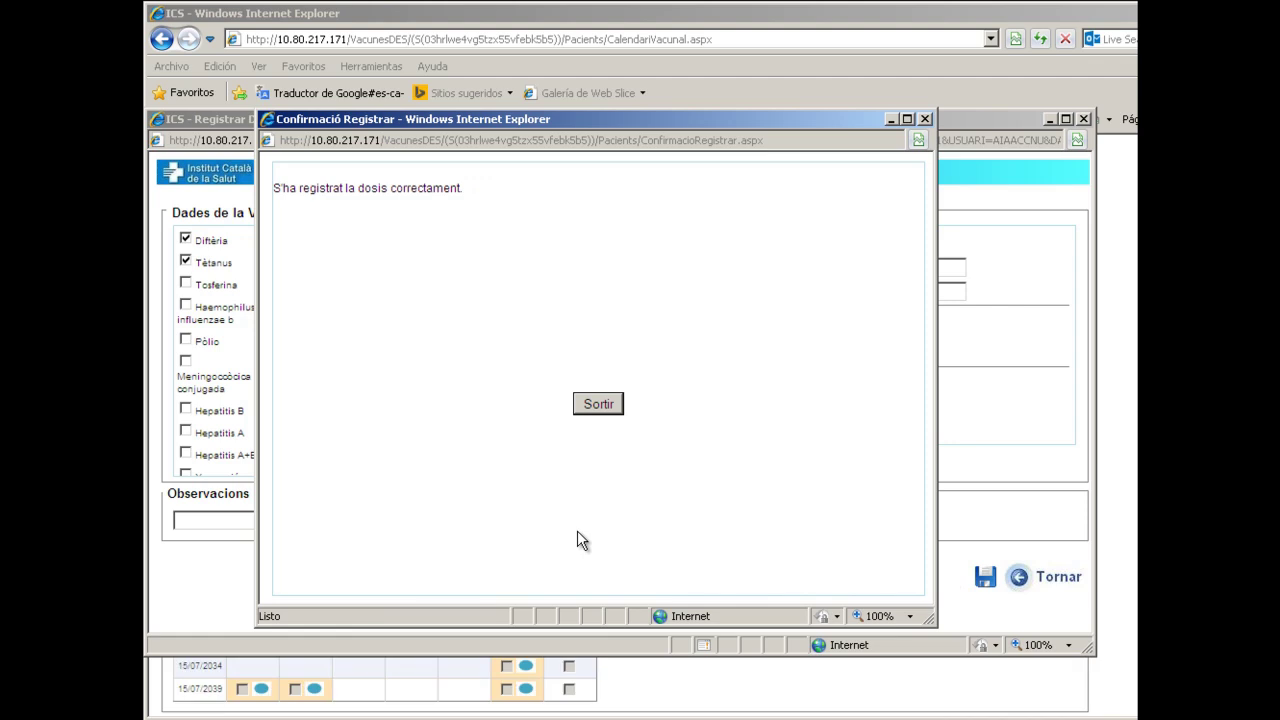
pyautogui.click(604, 404)
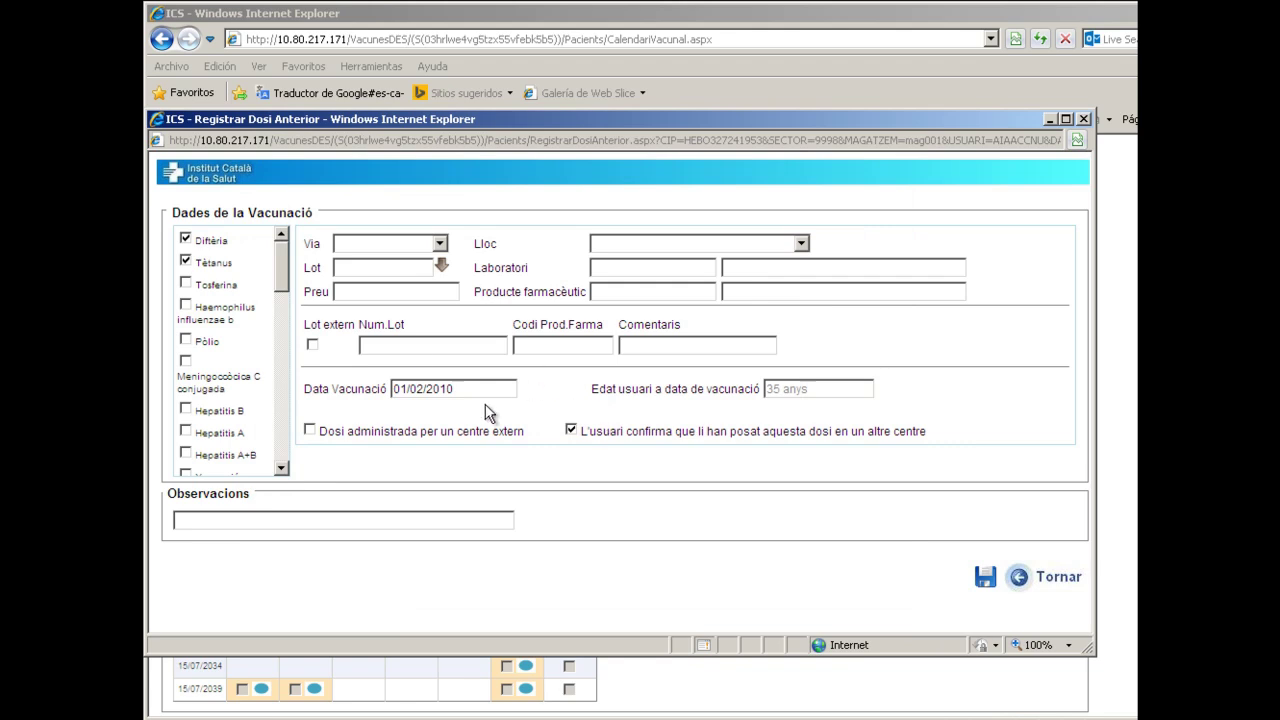
# Register a third previous Diftèria and Tètanus dose dated 01/06/2010 and return to the patient's vaccination calendar
pyautogui.click(410, 390)
pyautogui.press('BackSpace')
pyautogui.write('6')
pyautogui.click(987, 574)
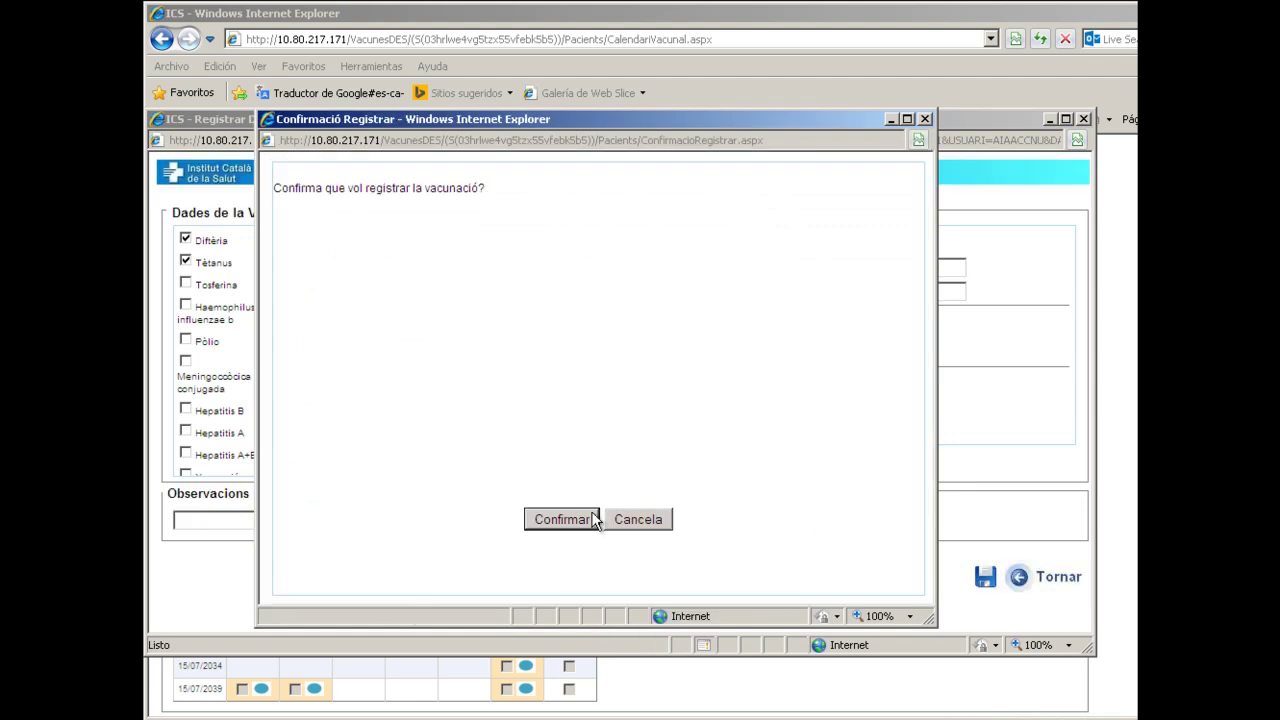
pyautogui.click(551, 519)
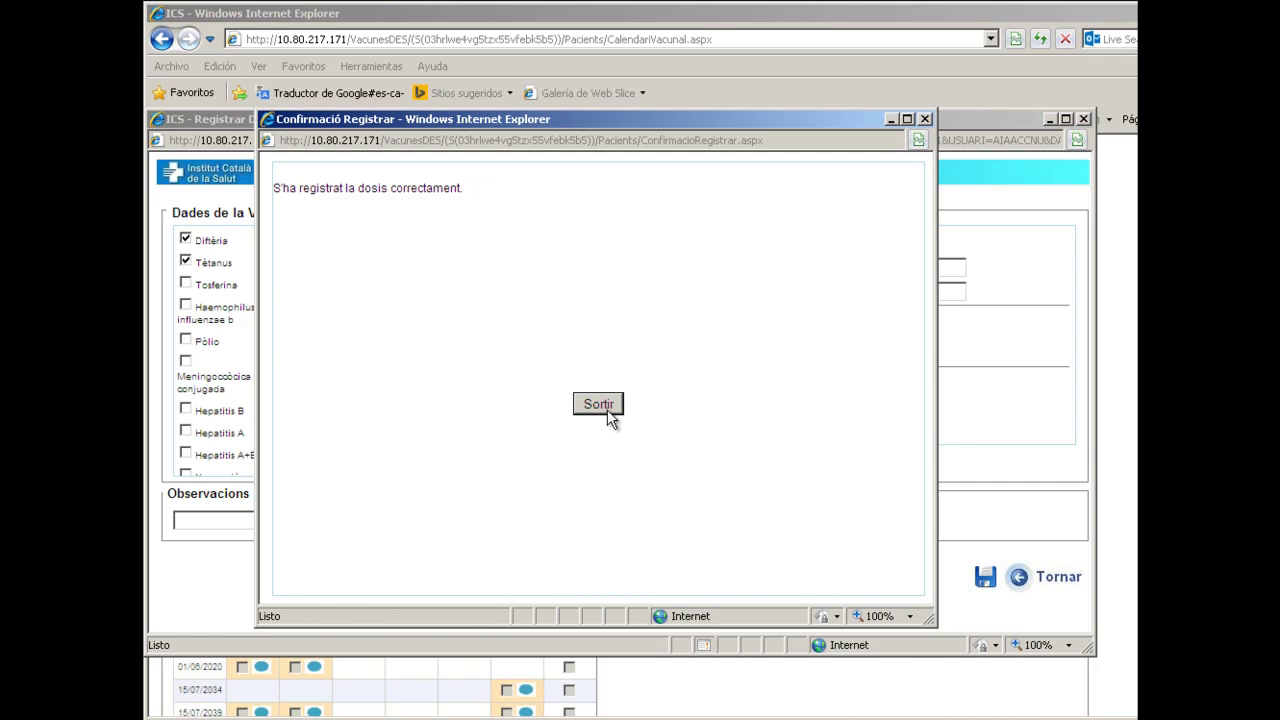
pyautogui.click(599, 404)
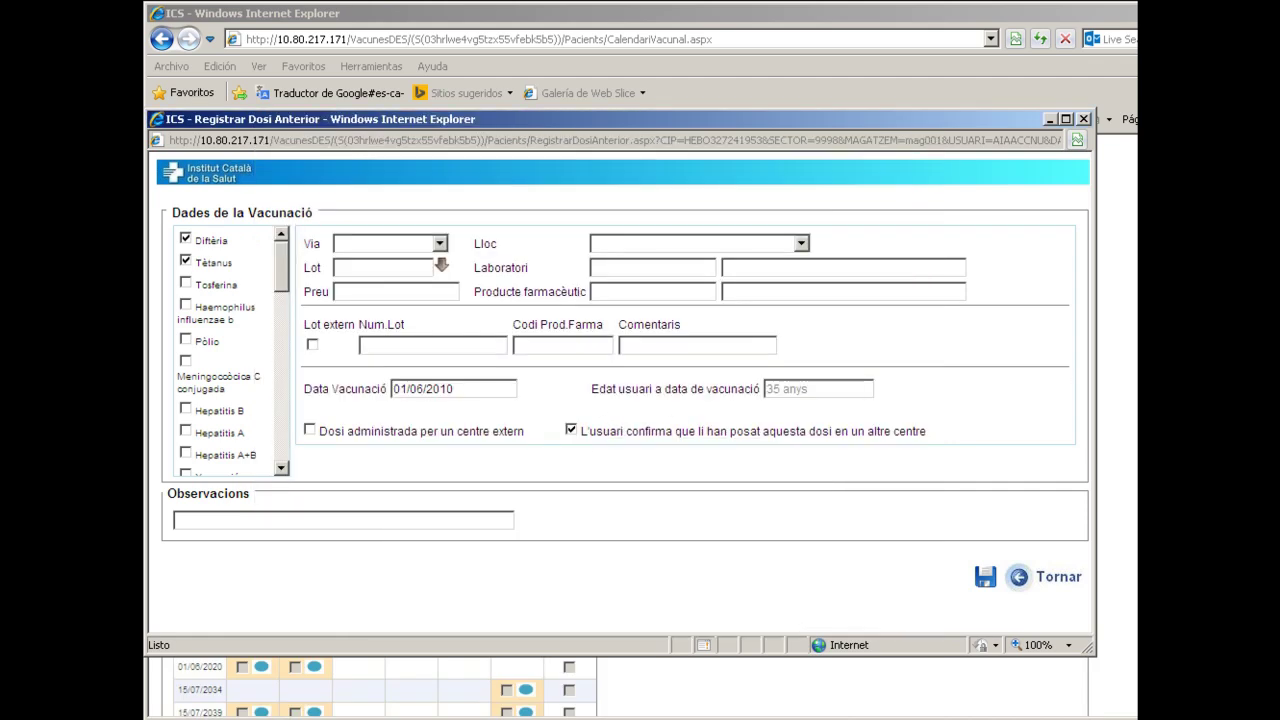
pyautogui.click(1038, 576)
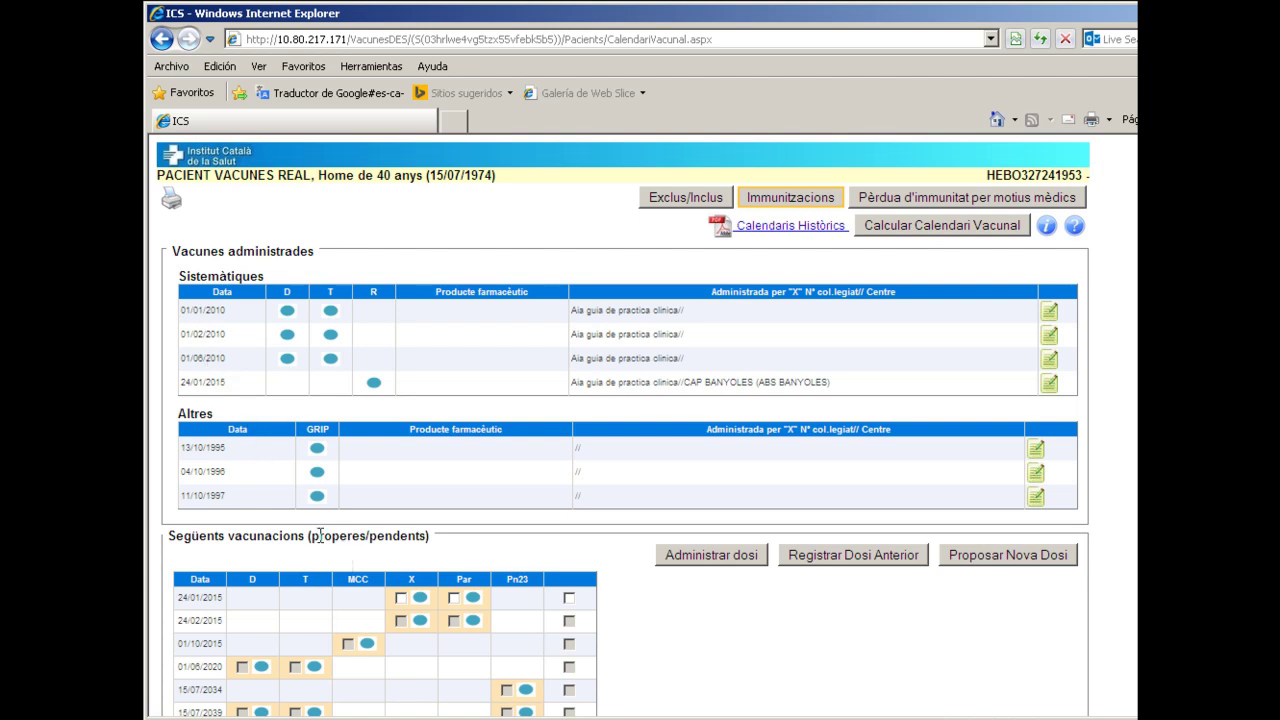
# Recalculate the patient's vaccination calendar with the registered previous doses and accept the prompts
pyautogui.scroll(-1, 319, 540)
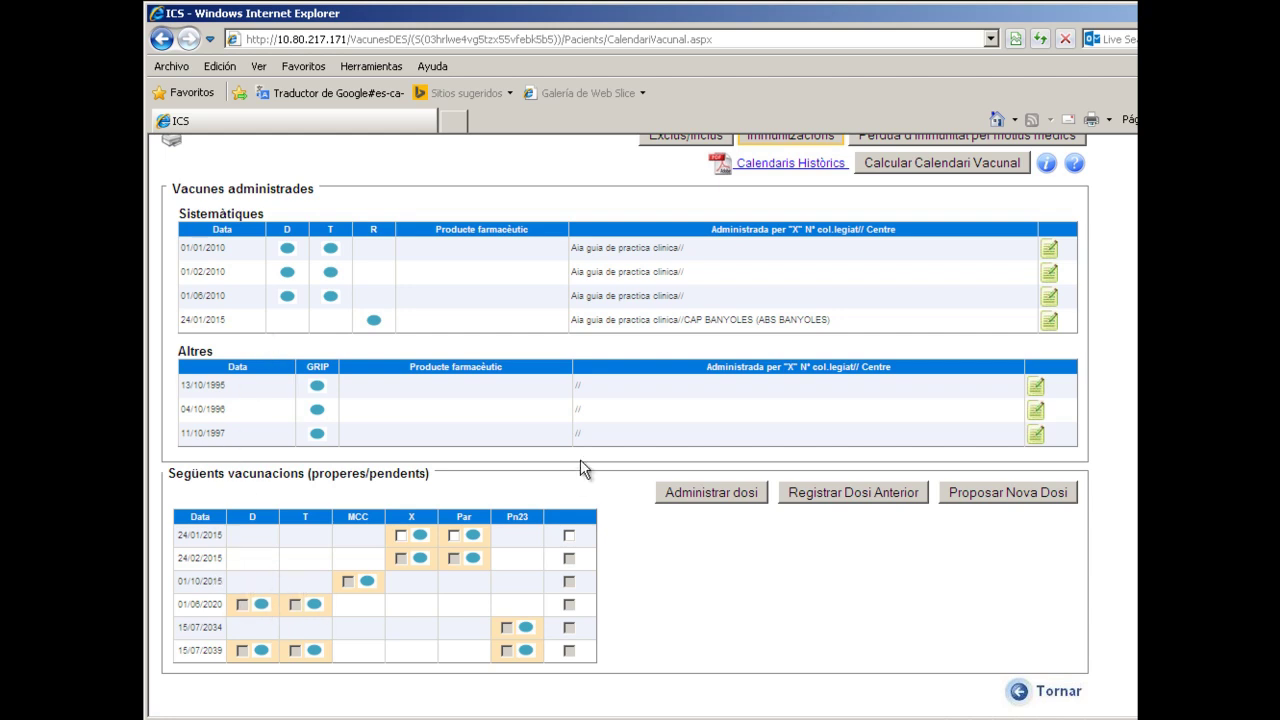
pyautogui.scroll(2, 597, 454)
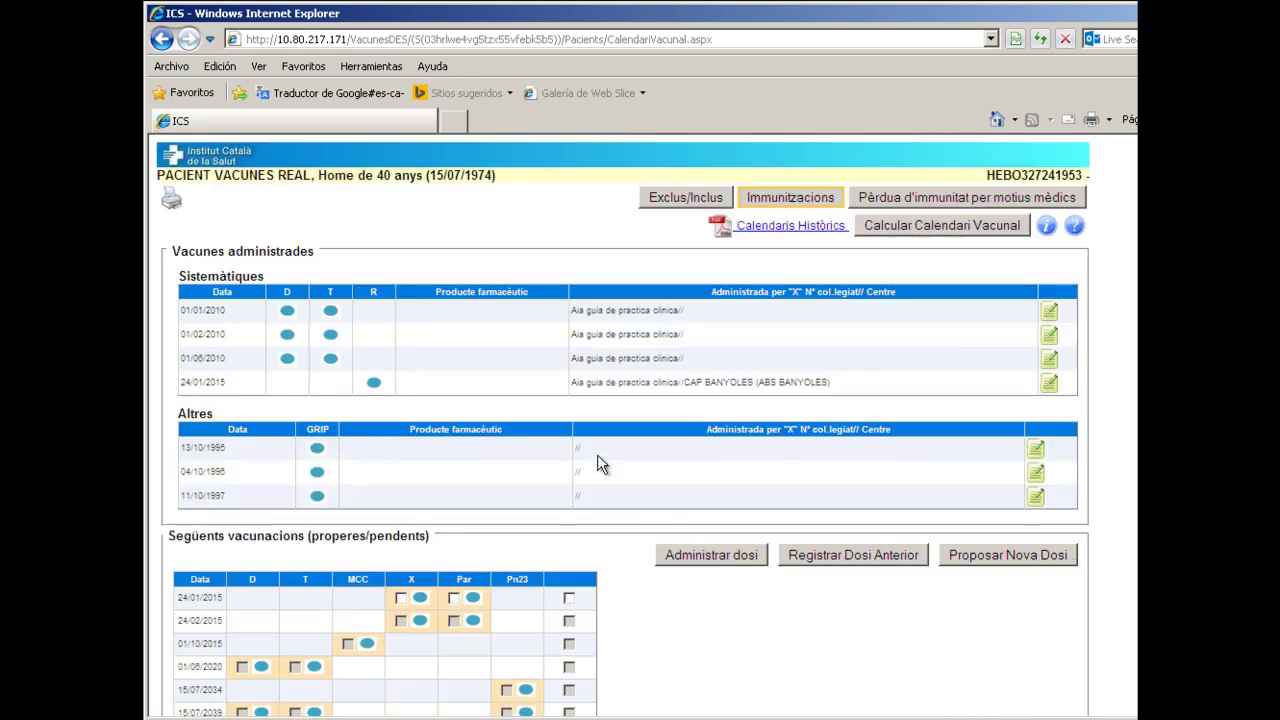
pyautogui.click(881, 227)
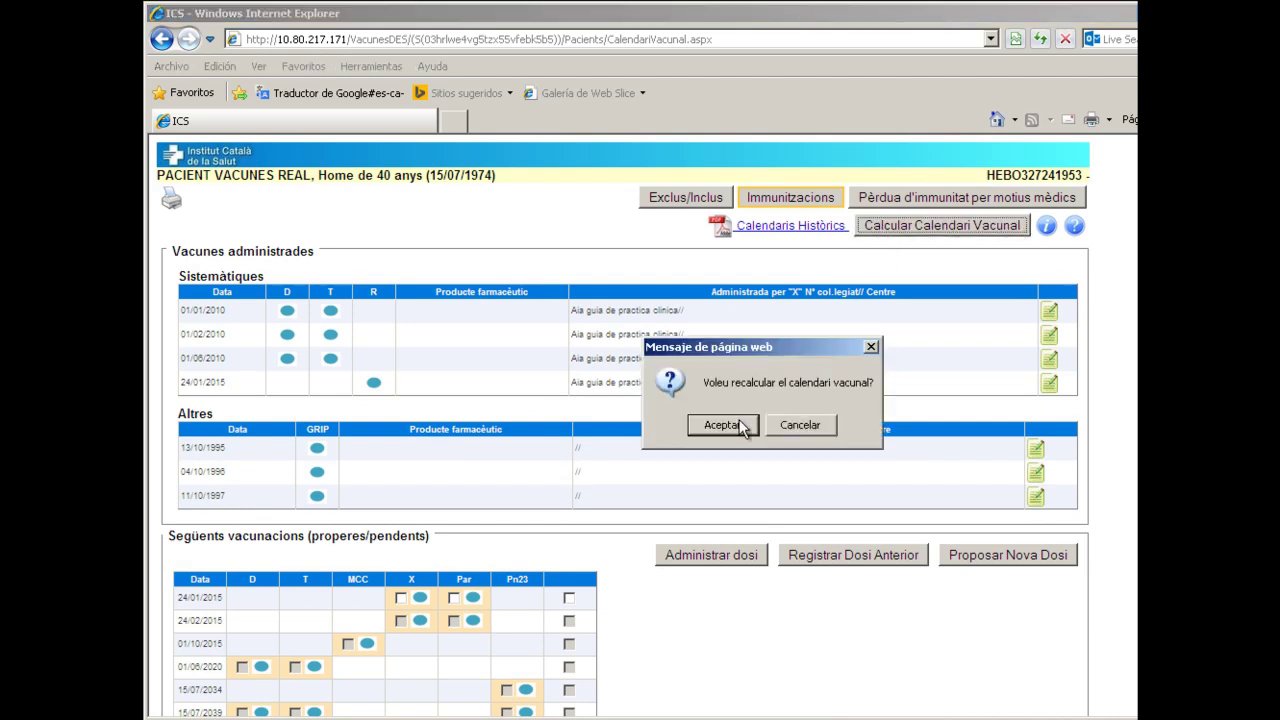
pyautogui.click(723, 425)
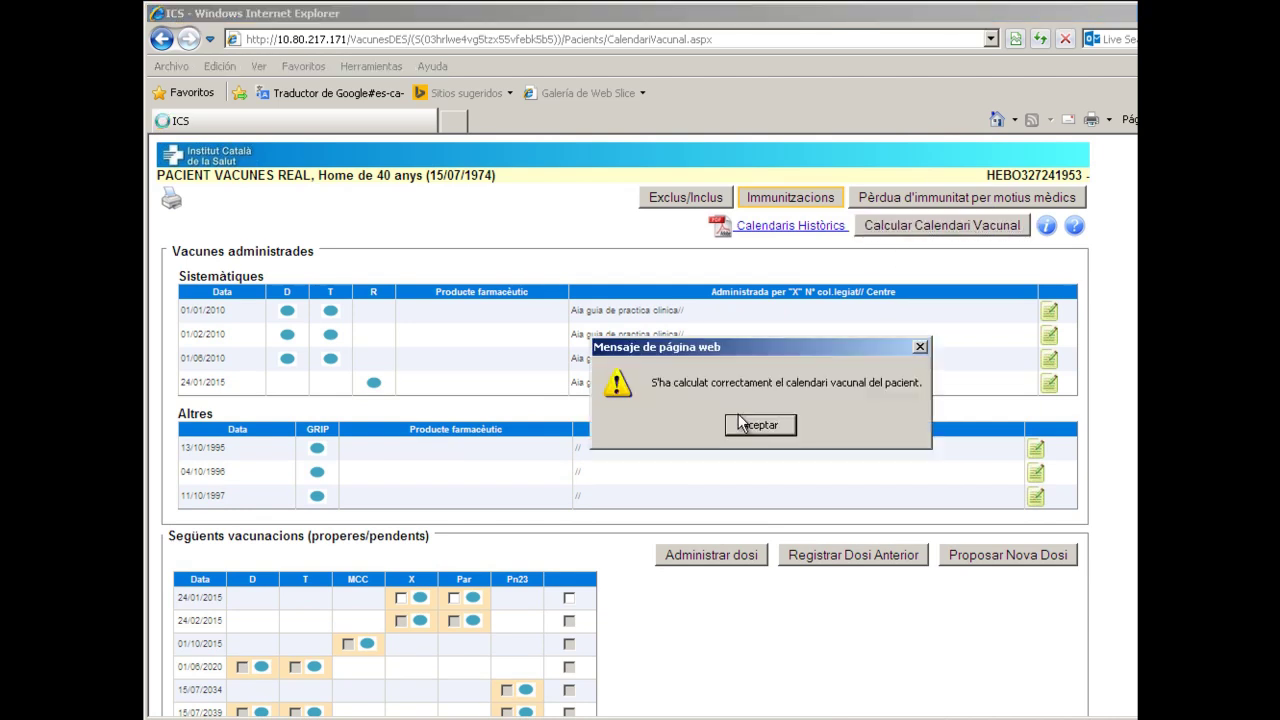
pyautogui.click(760, 425)
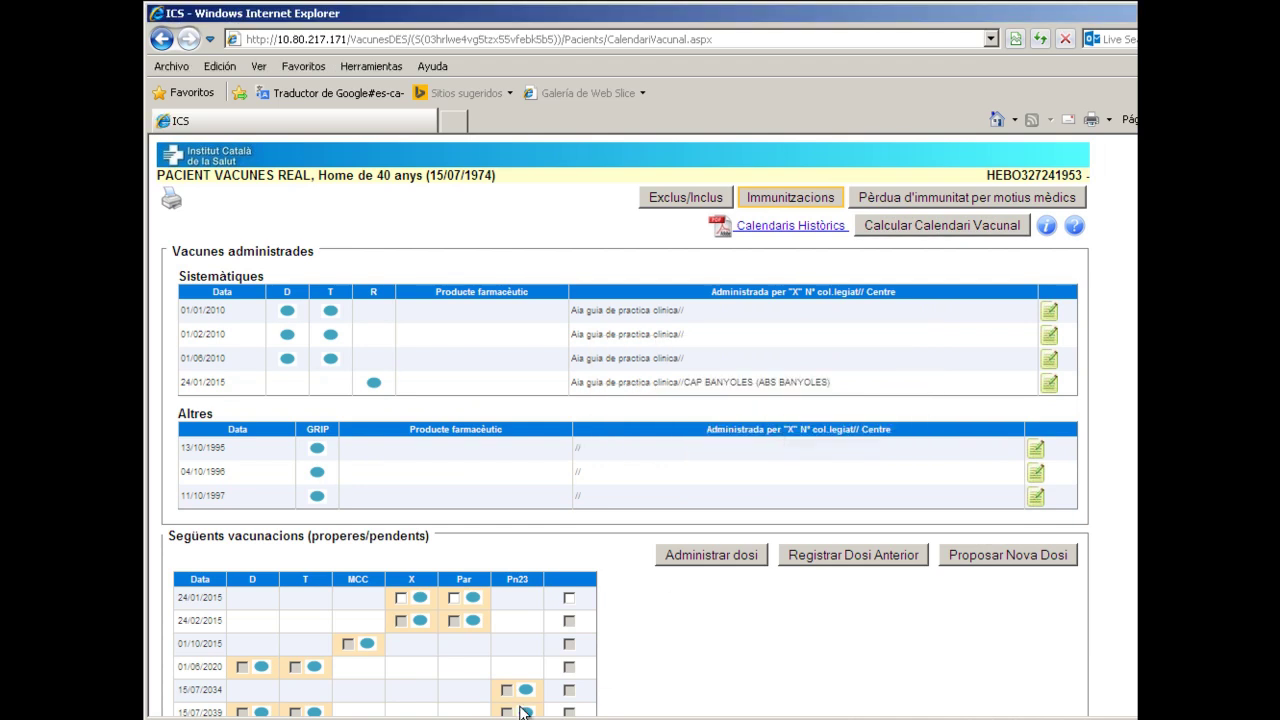
# Review the upcoming vaccinations and open the printable vaccination calendar in a maximized window
pyautogui.scroll(-2, 485, 586)
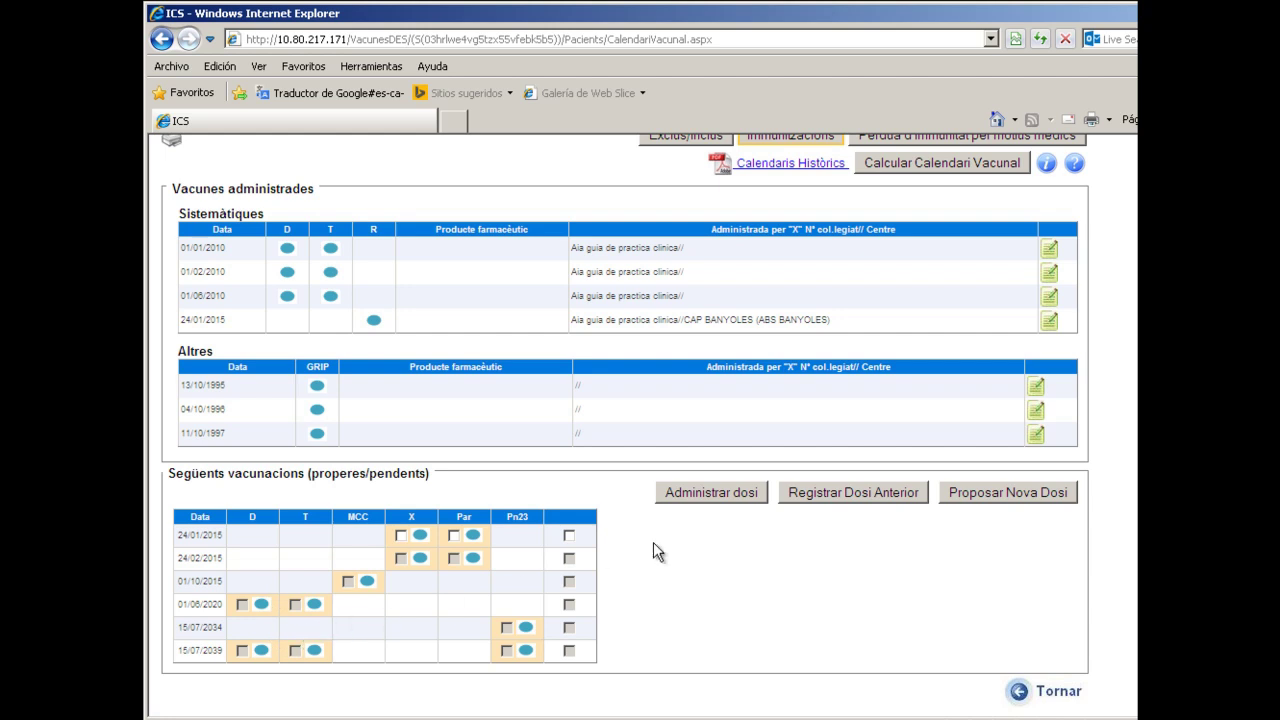
pyautogui.scroll(2, 990, 545)
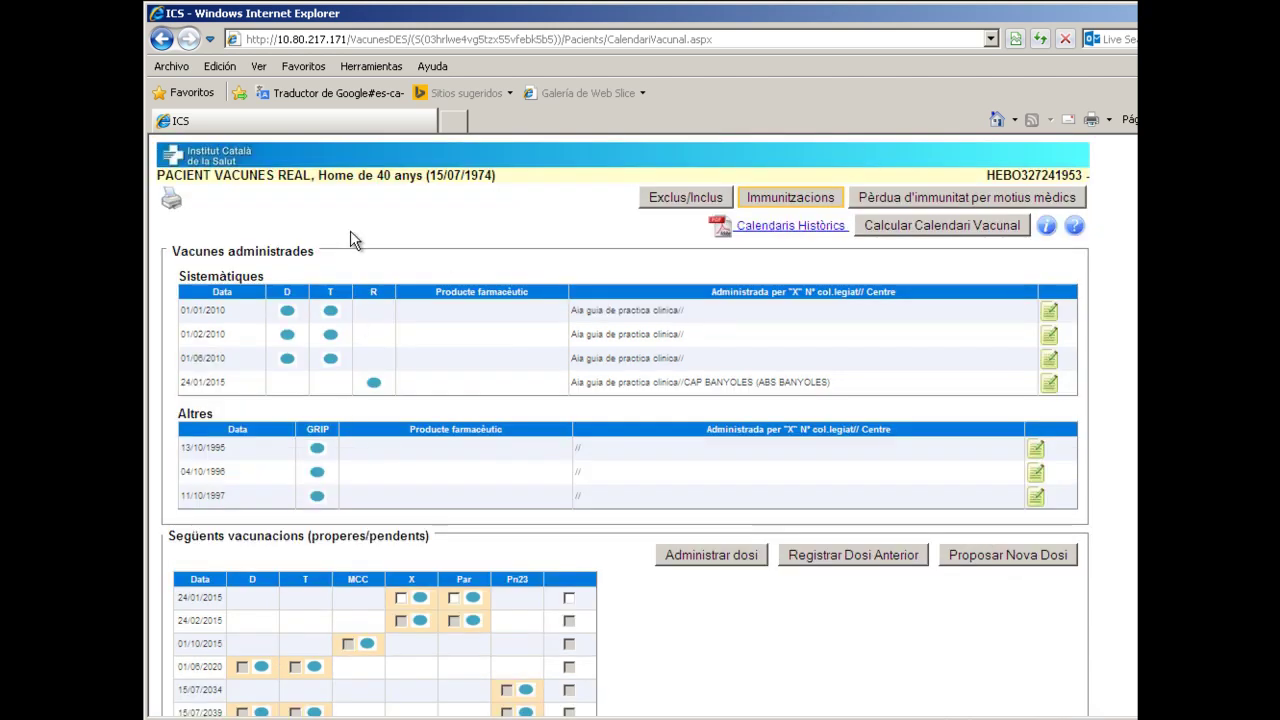
pyautogui.click(170, 201)
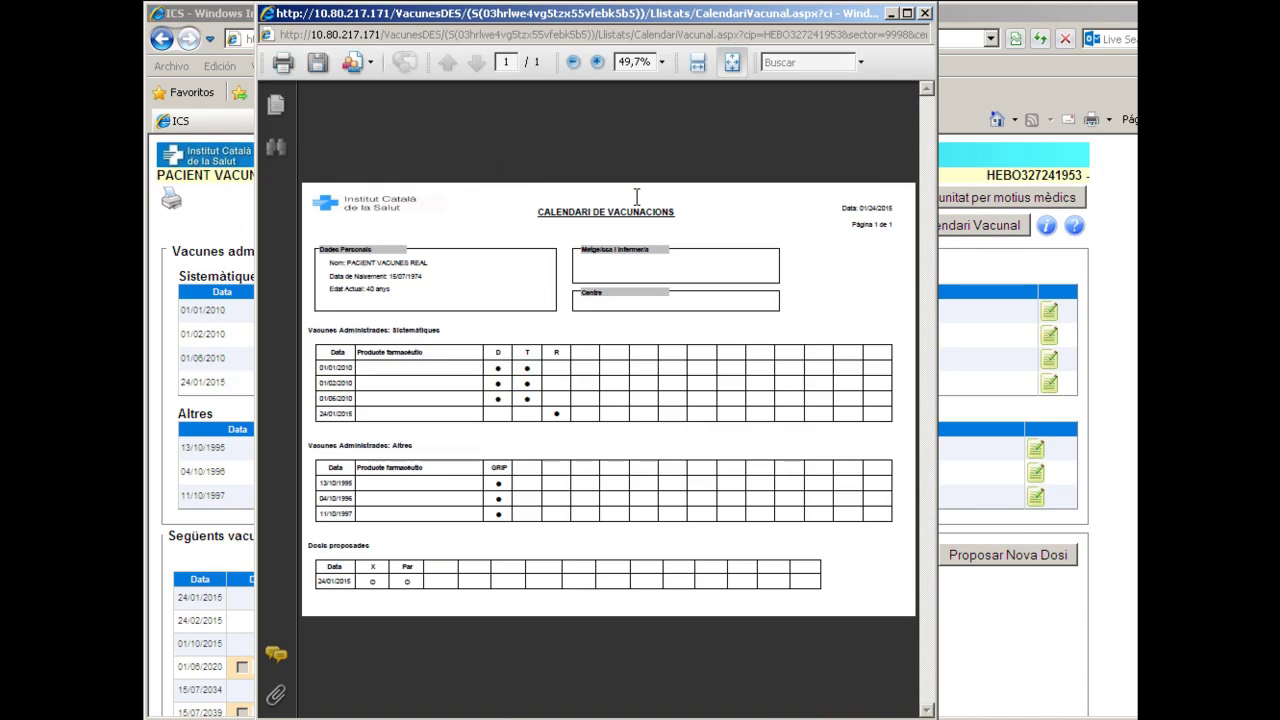
pyautogui.click(910, 13)
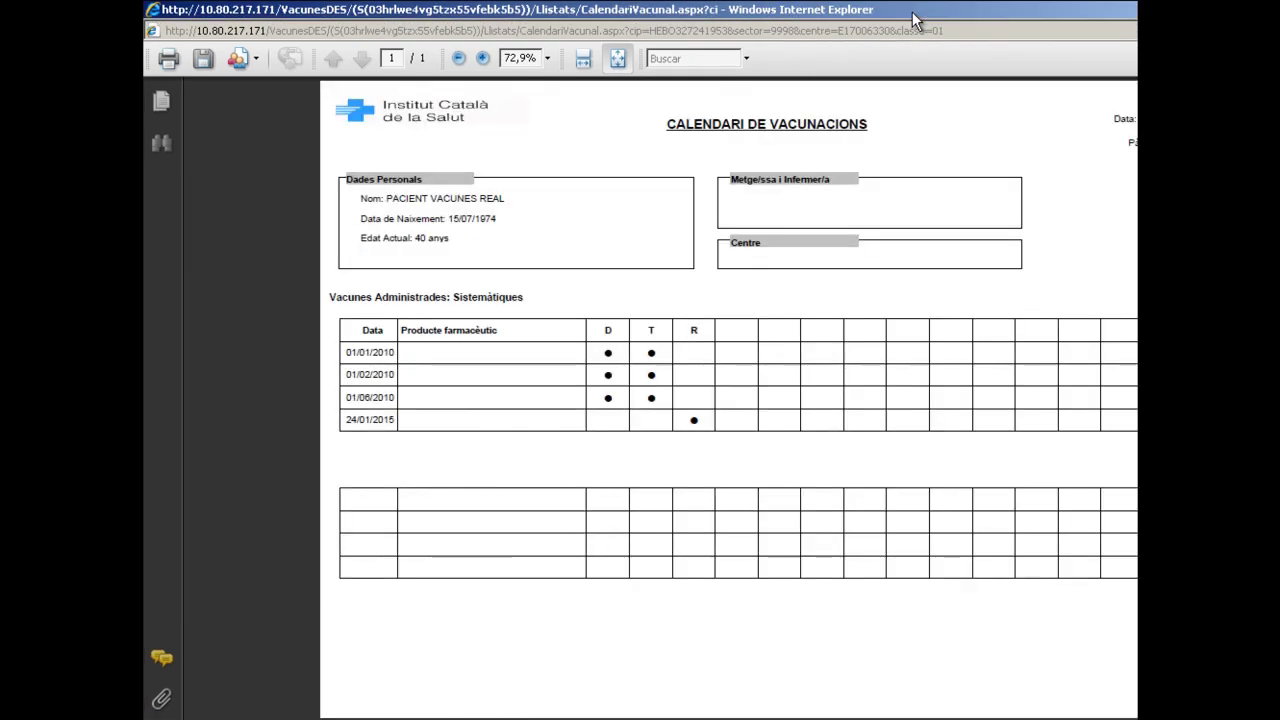